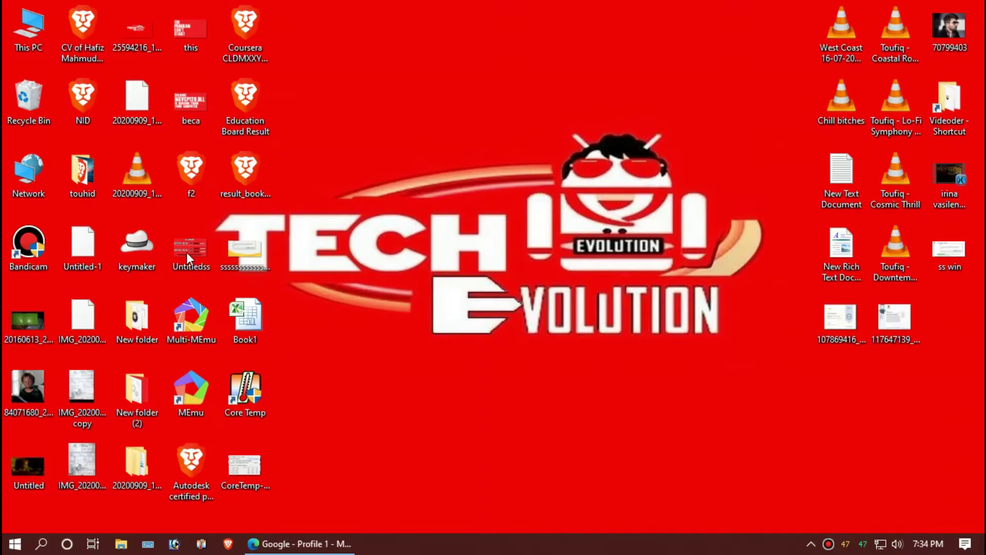
- Search Google in Edge for msvcr110.dll
left_click(299, 543)
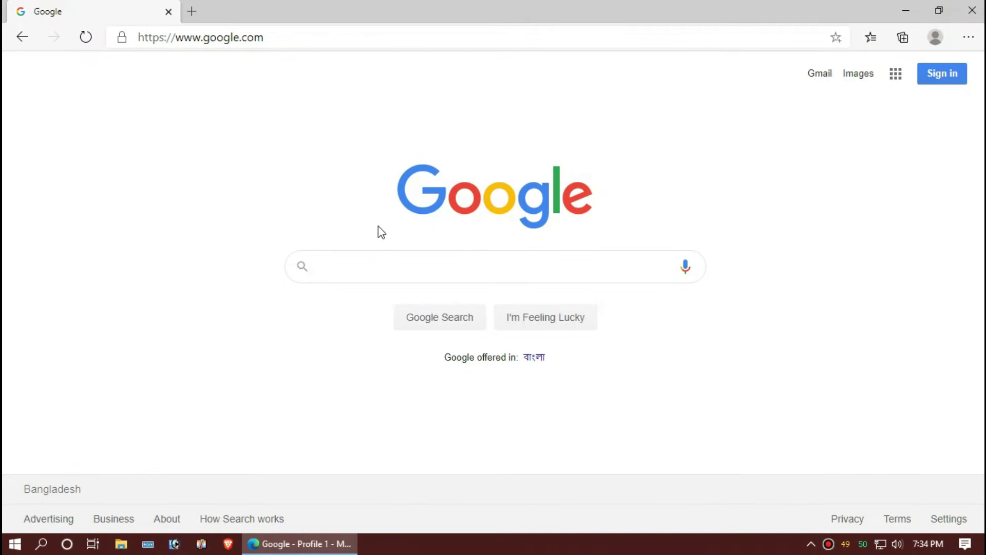
left_click(360, 262)
type("m")
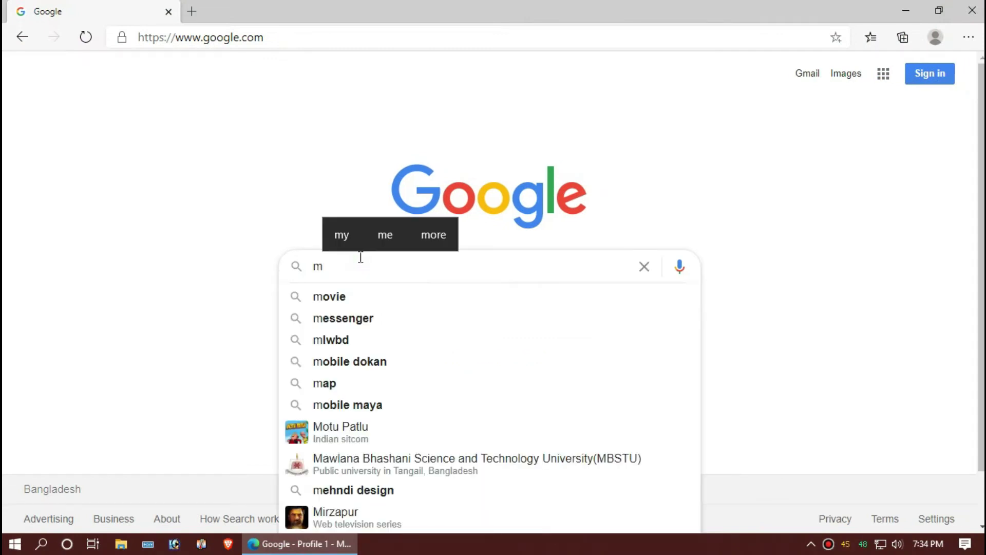
type("svcr11")
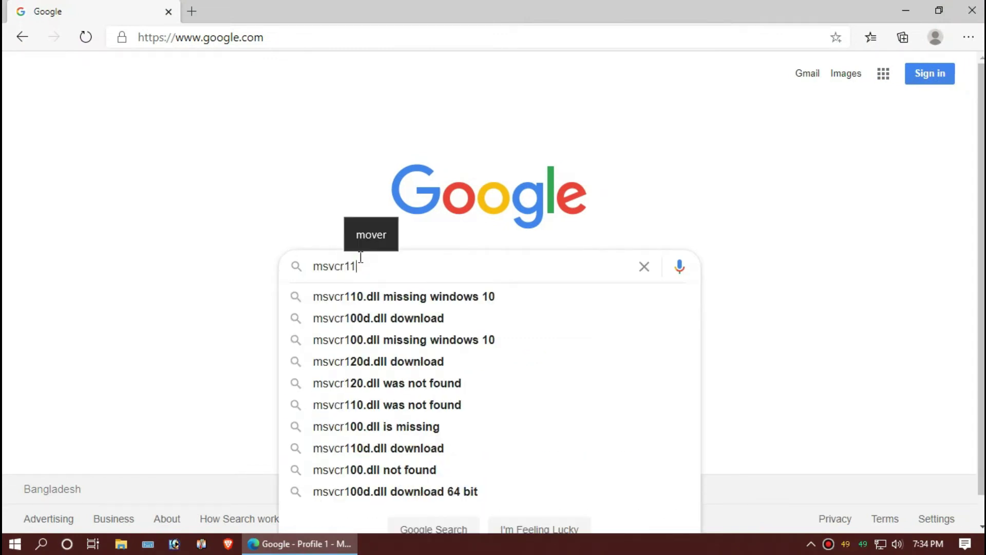
type("0.dll")
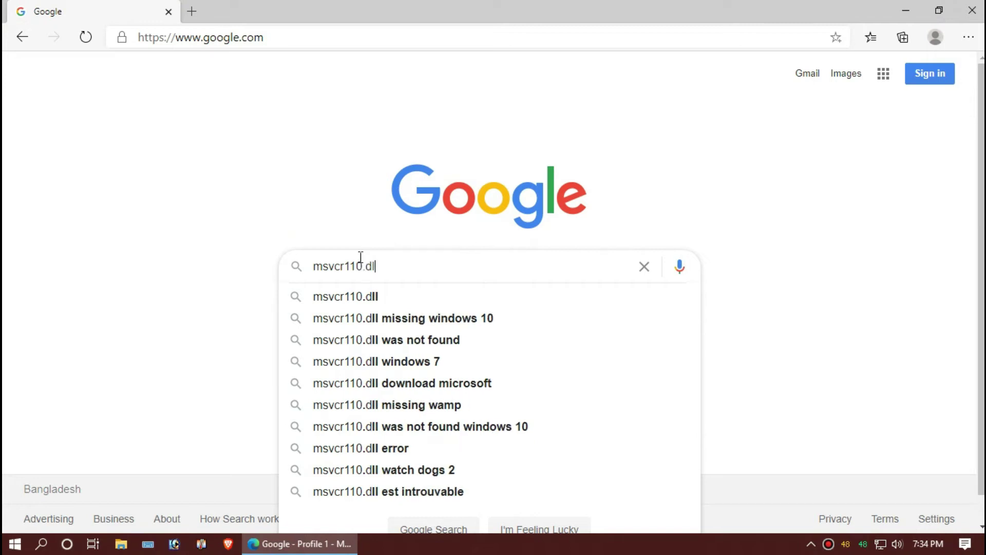
key("Return")
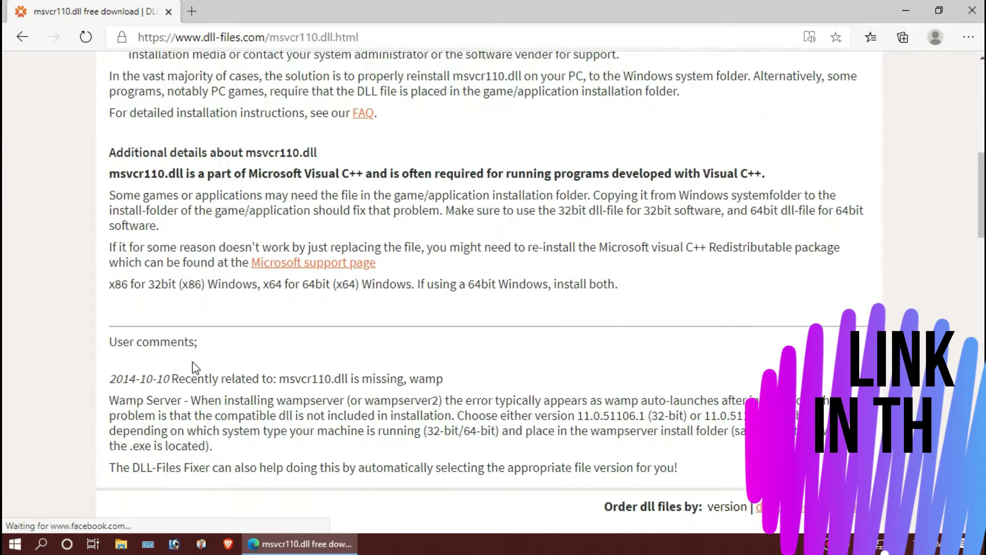
- Scroll the dll-files.com page and highlight the 32-bit and 64-bit version entries
scroll(196, 366, "down", 4)
scroll(196, 366, "down", 3)
scroll(195, 366, "down", 1)
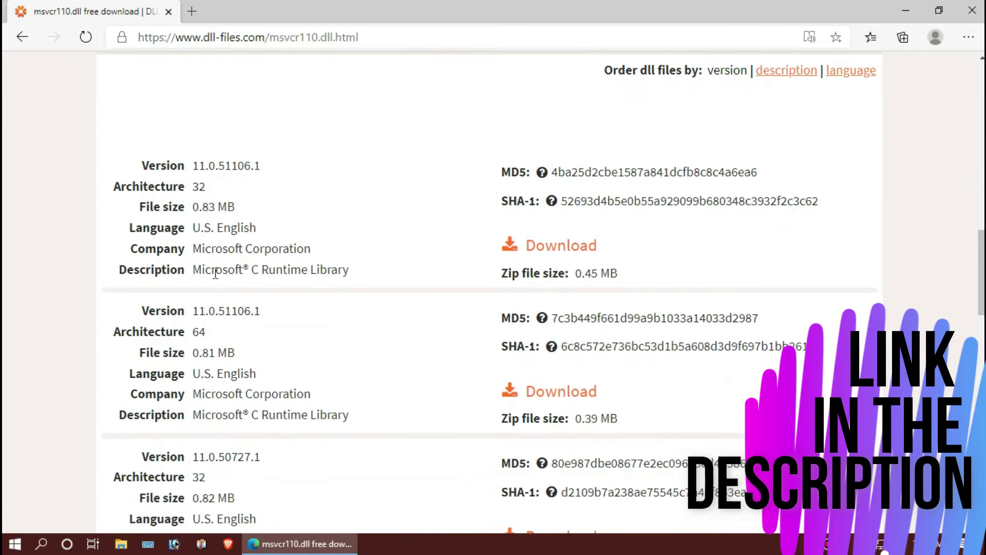
left_click_drag(202, 188, 244, 247)
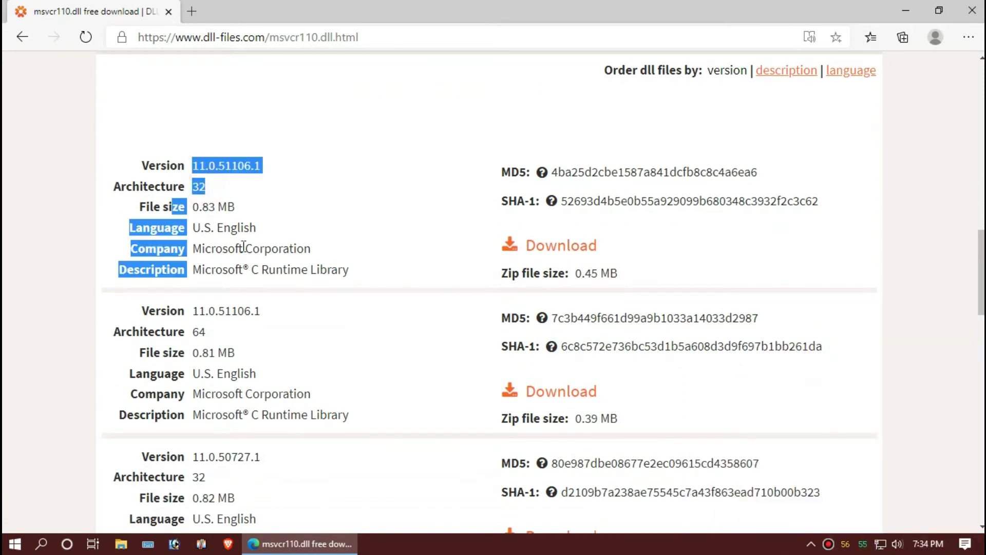
left_click_drag(218, 333, 154, 334)
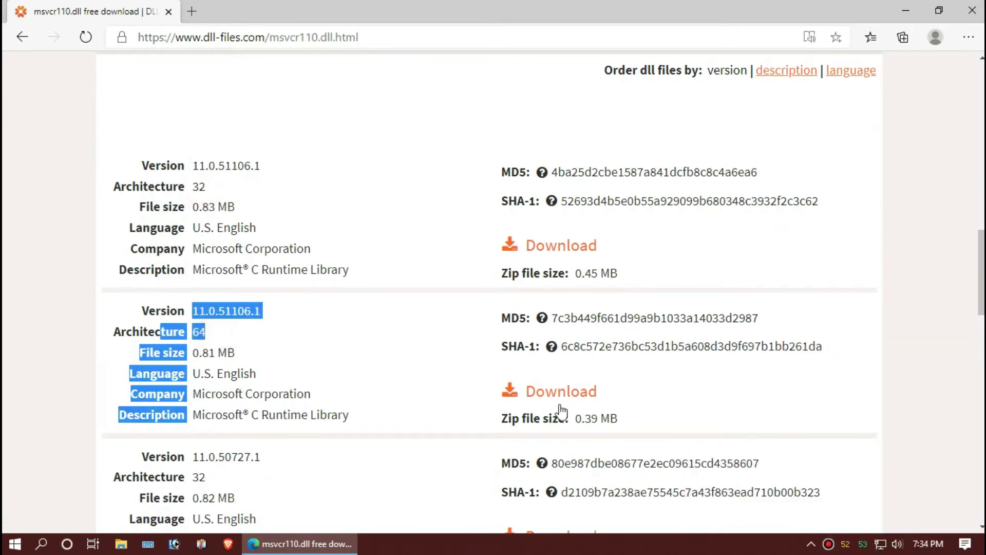
left_click(15, 549)
type("s")
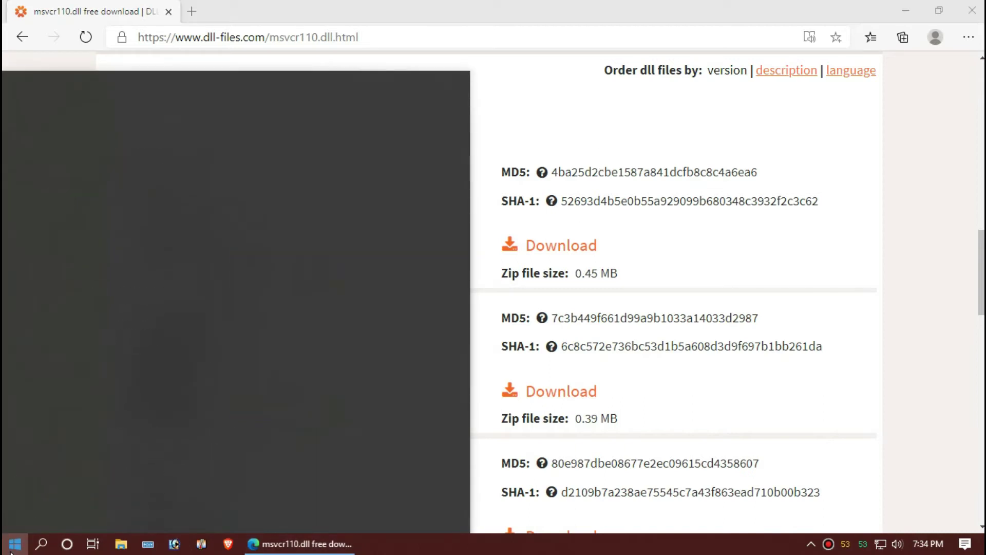
type("y")
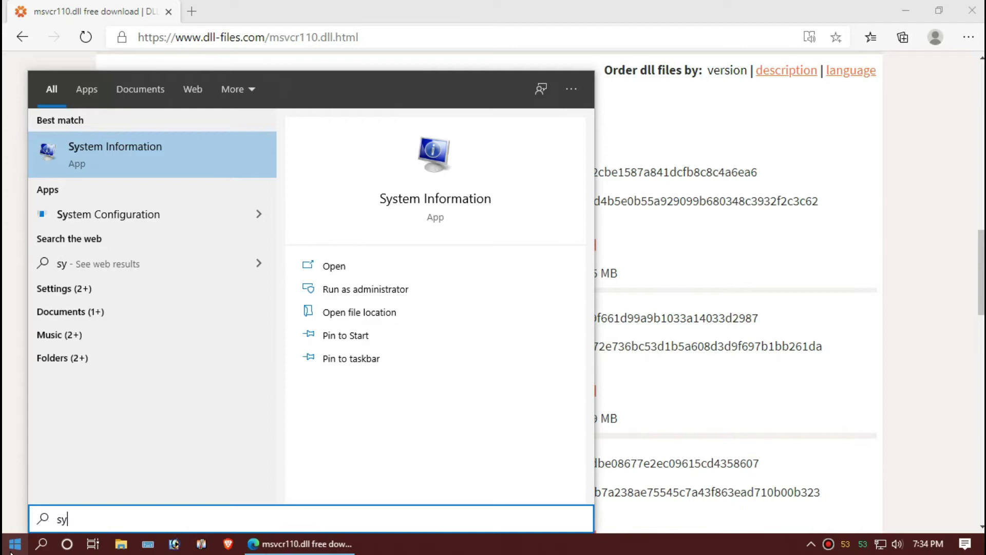
left_click(246, 160)
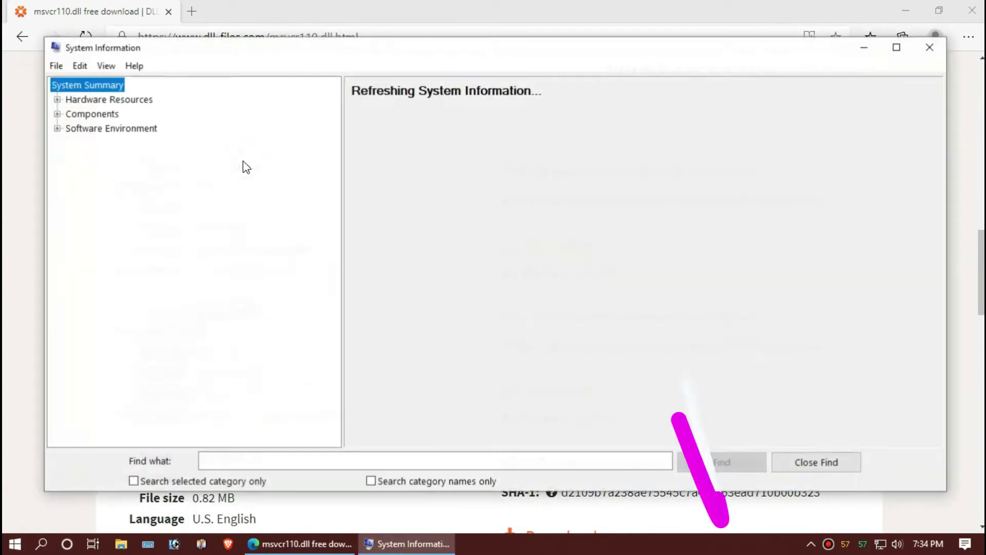
scroll(390, 209, "down", 1)
scroll(418, 192, "down", 1)
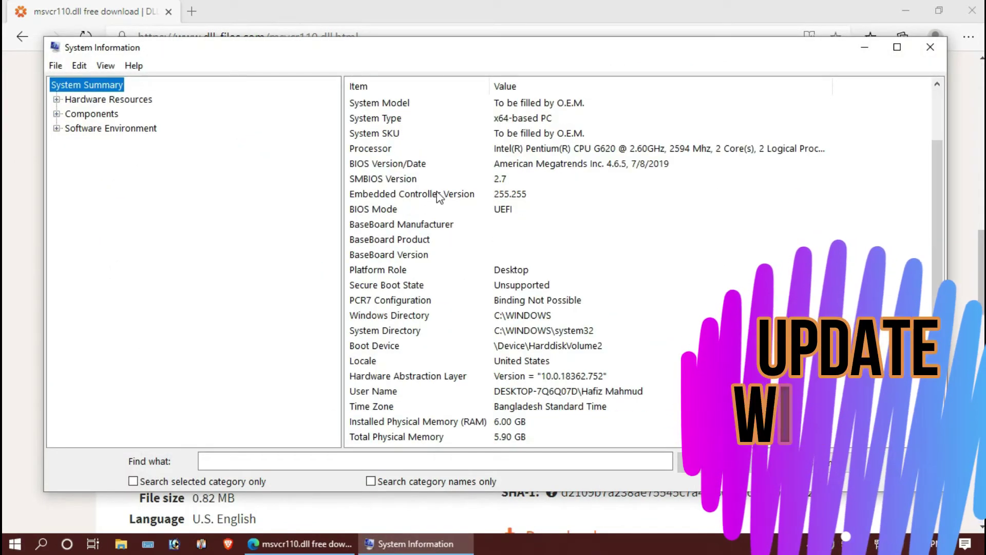
scroll(417, 191, "up", 2)
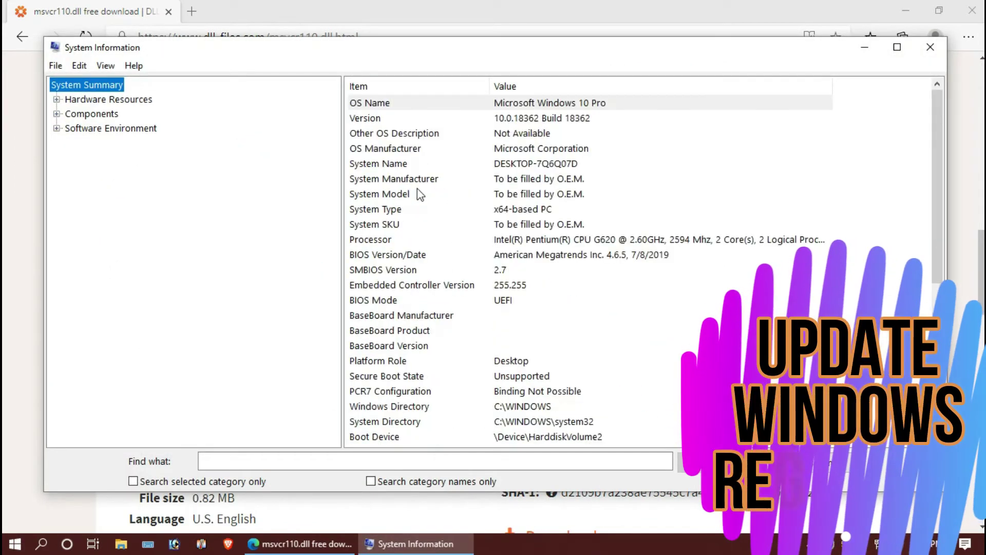
left_click(517, 208)
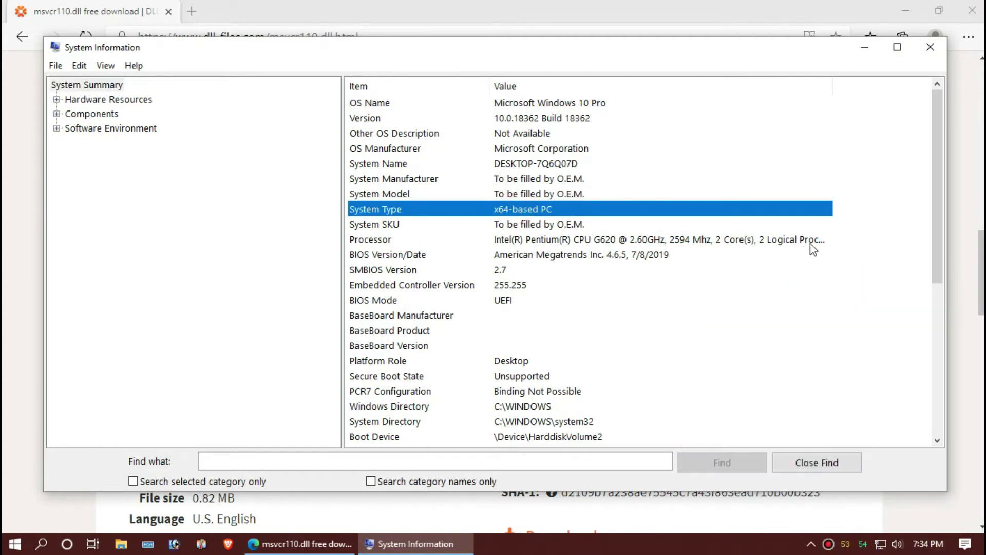
left_click(930, 60)
left_click(929, 49)
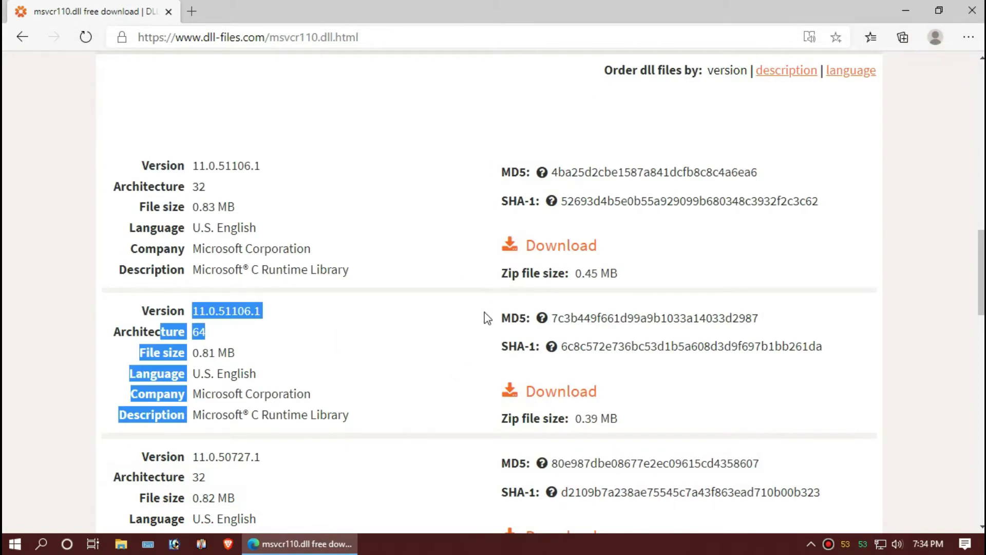
- Download the 64-bit msvcr110.dll 11.0.51106.1 zip and open the finished download
left_click(567, 395)
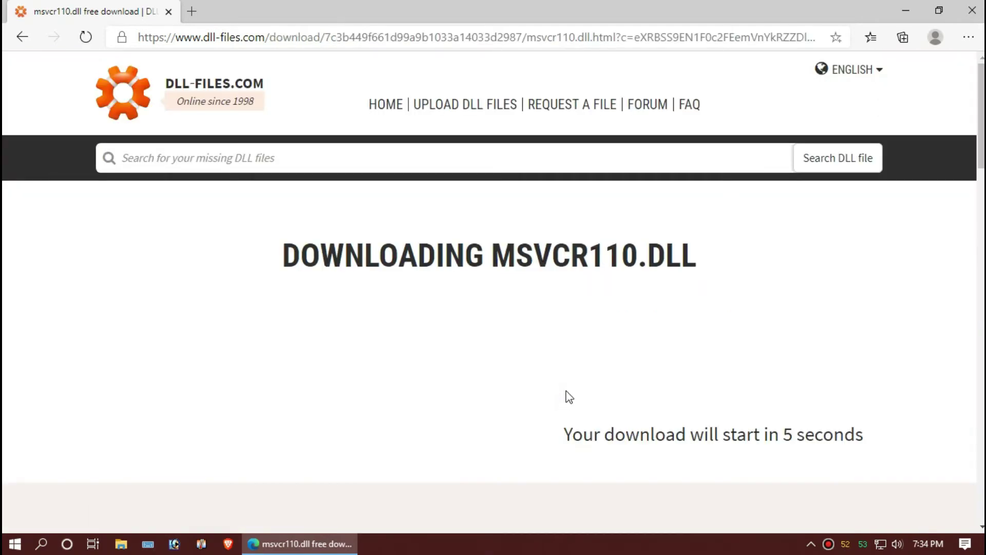
scroll(568, 396, "down", 4)
scroll(520, 457, "down", 4)
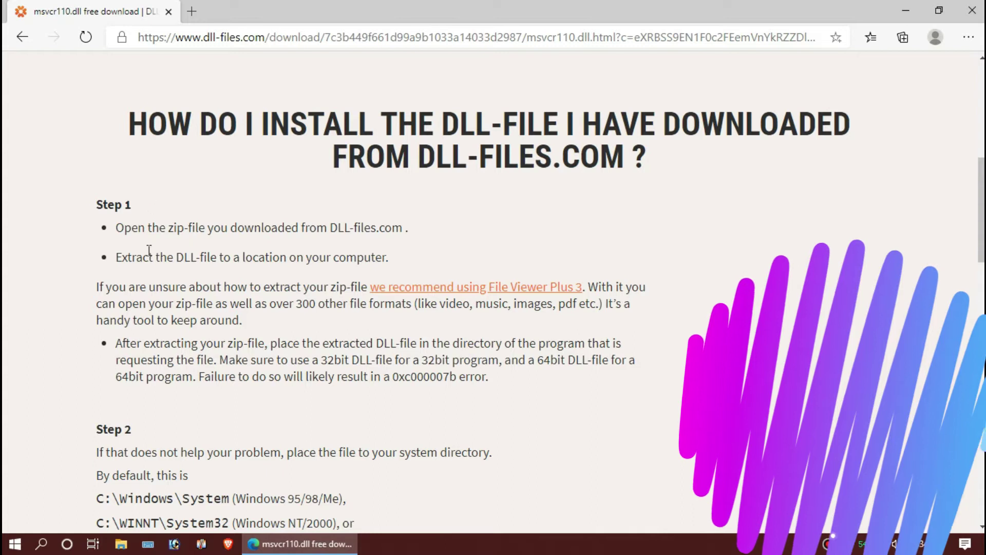
scroll(180, 334, "down", 4)
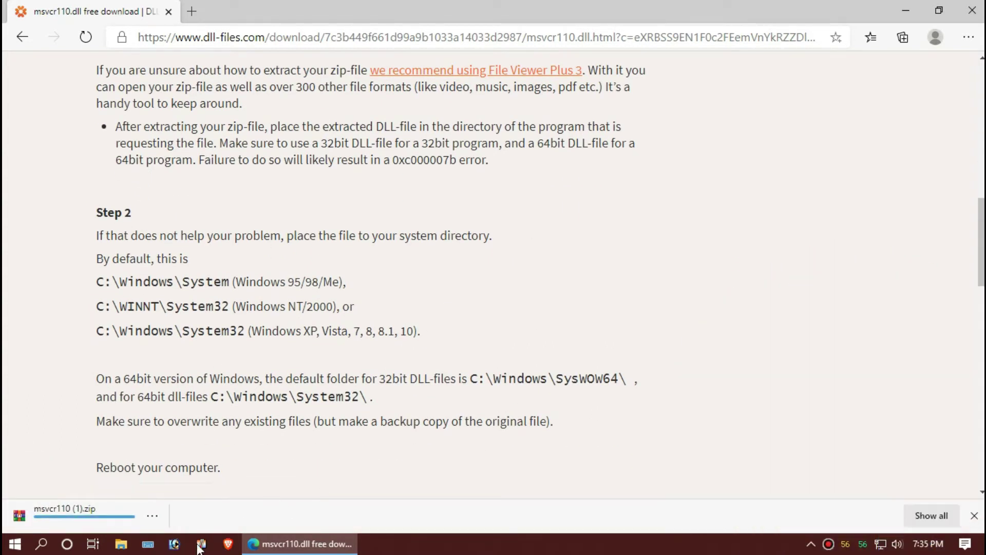
left_click(98, 519)
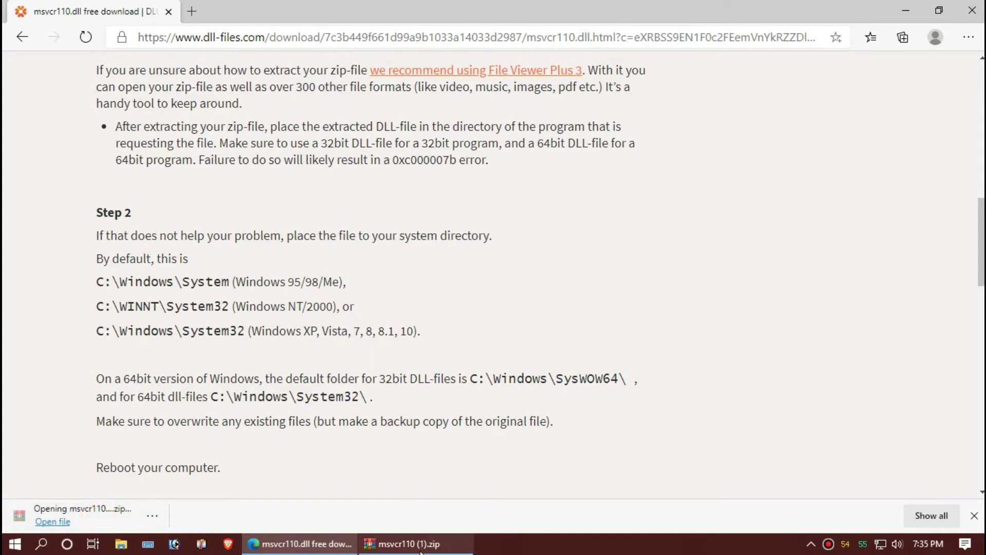
- Select msvcr110.dll inside msvcr110 (1).zip in WinRAR, then show the desktop
left_click(411, 544)
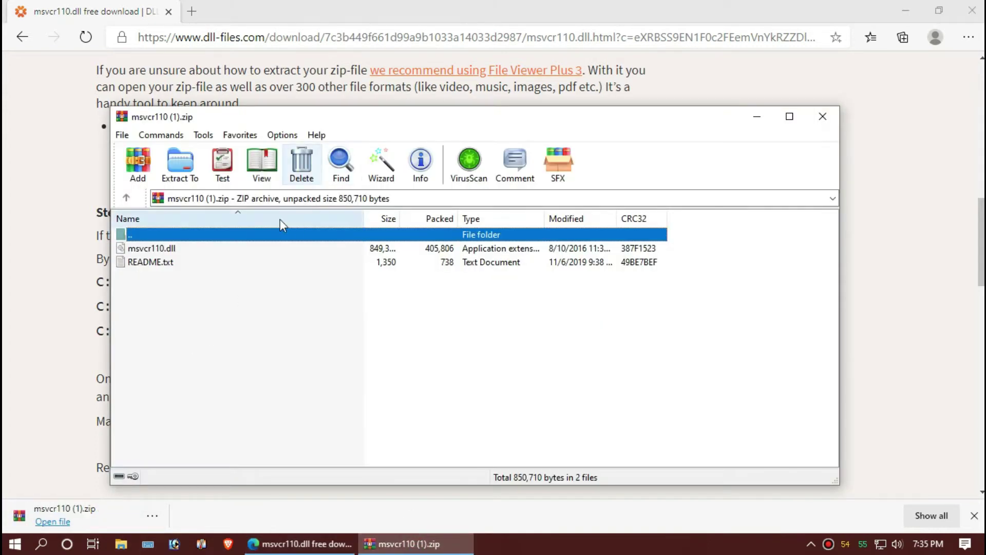
left_click(192, 248)
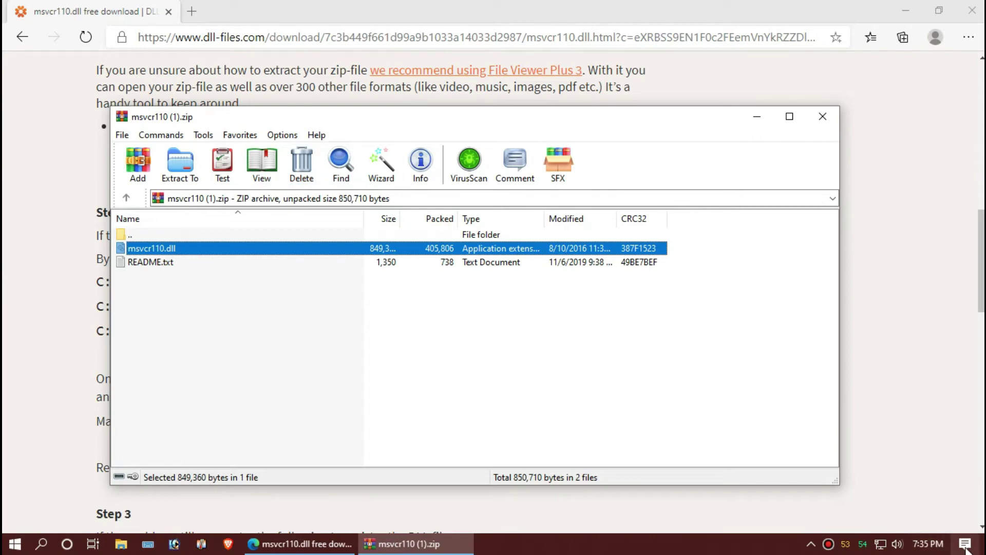
left_click(983, 543)
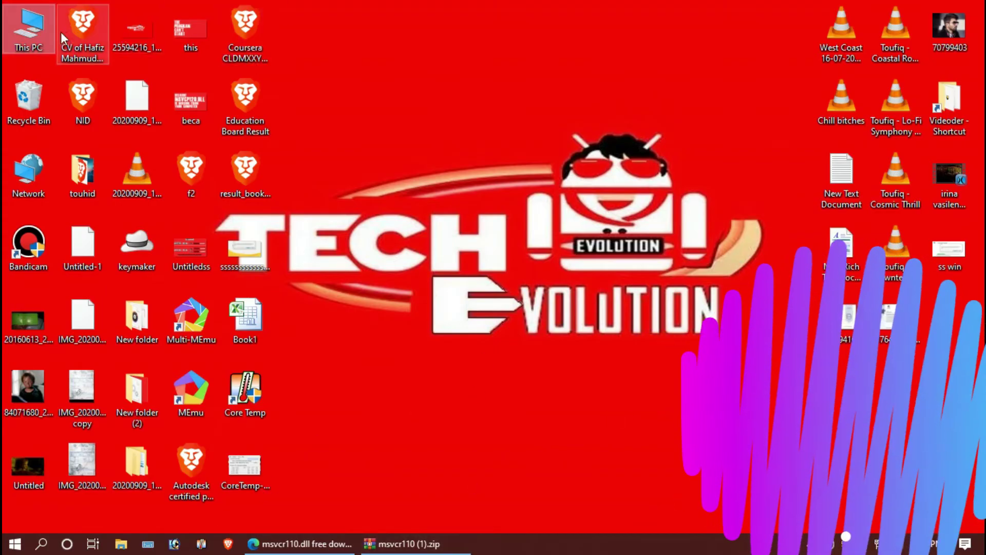
- Browse from This PC into the Windows folder on the C: drive
double_click(50, 51)
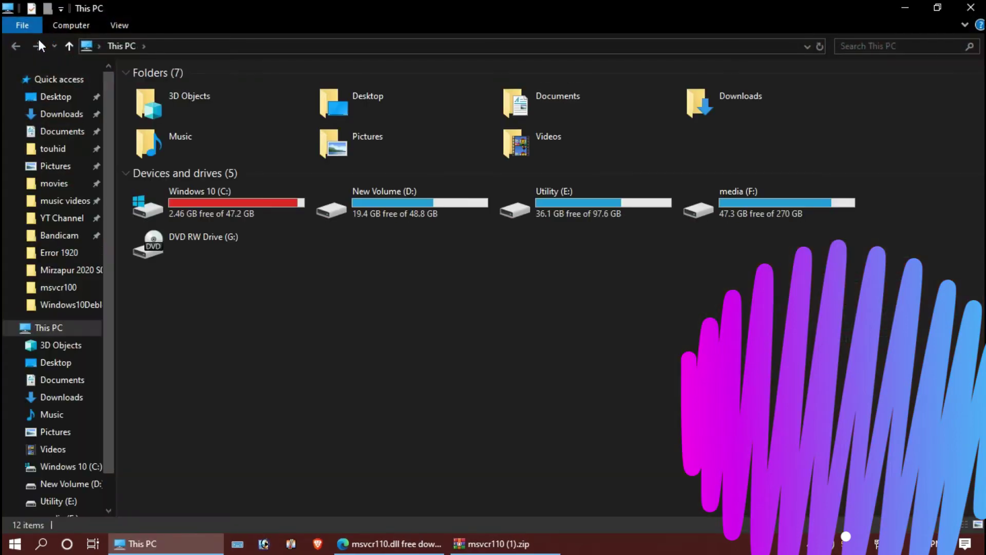
double_click(276, 208)
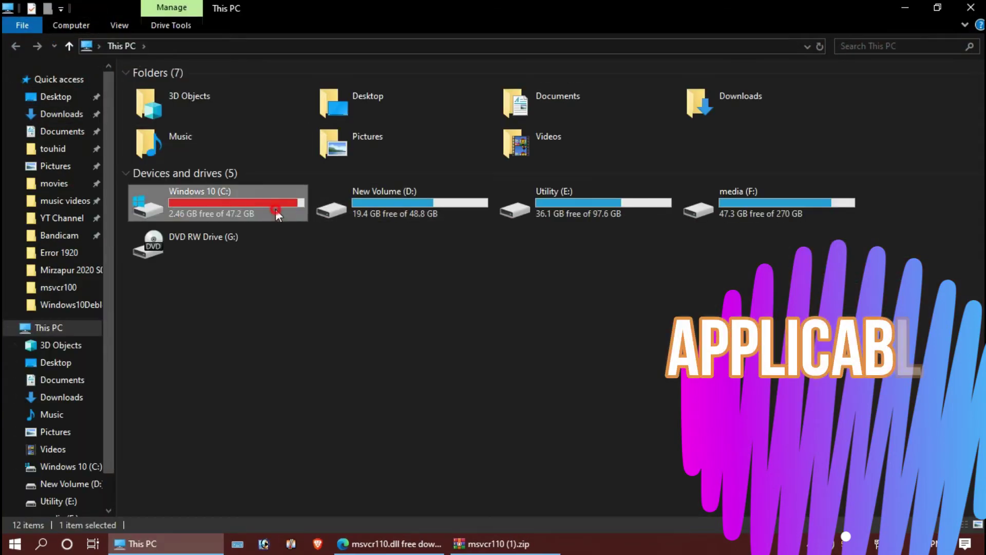
double_click(203, 197)
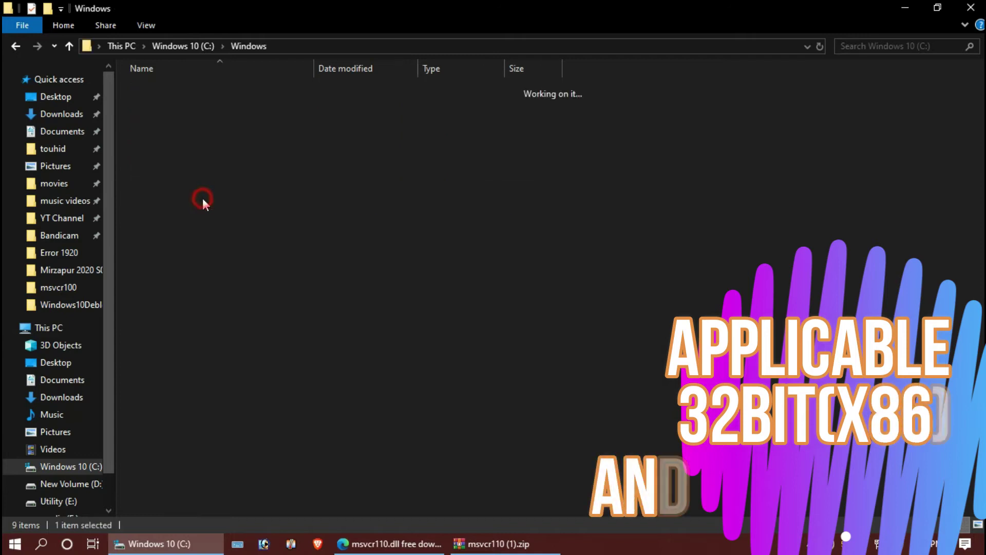
- Scroll down to the System32 folder and open it
scroll(193, 353, "down", 3)
scroll(278, 401, "down", 1)
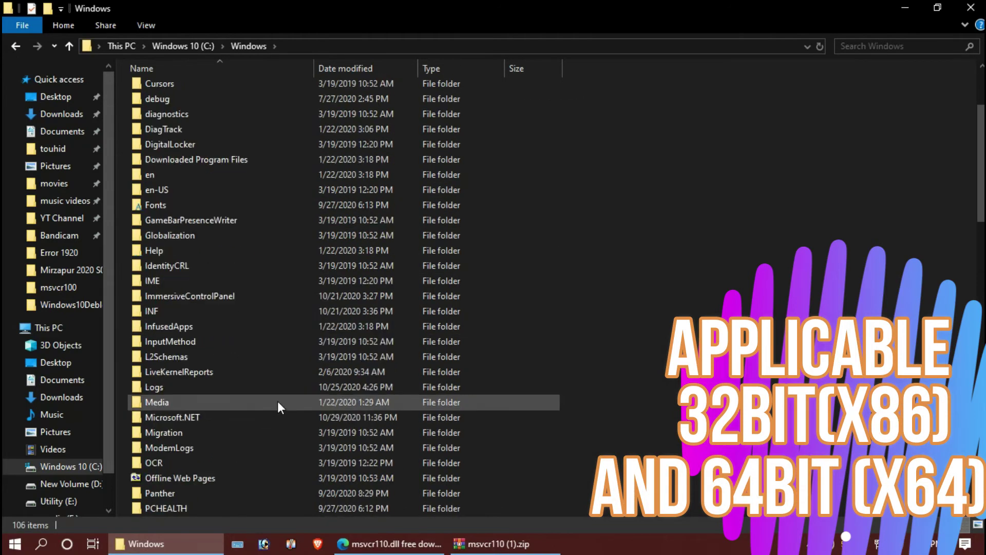
scroll(278, 400, "down", 3)
scroll(278, 401, "down", 3)
scroll(278, 401, "down", 1)
scroll(277, 401, "down", 1)
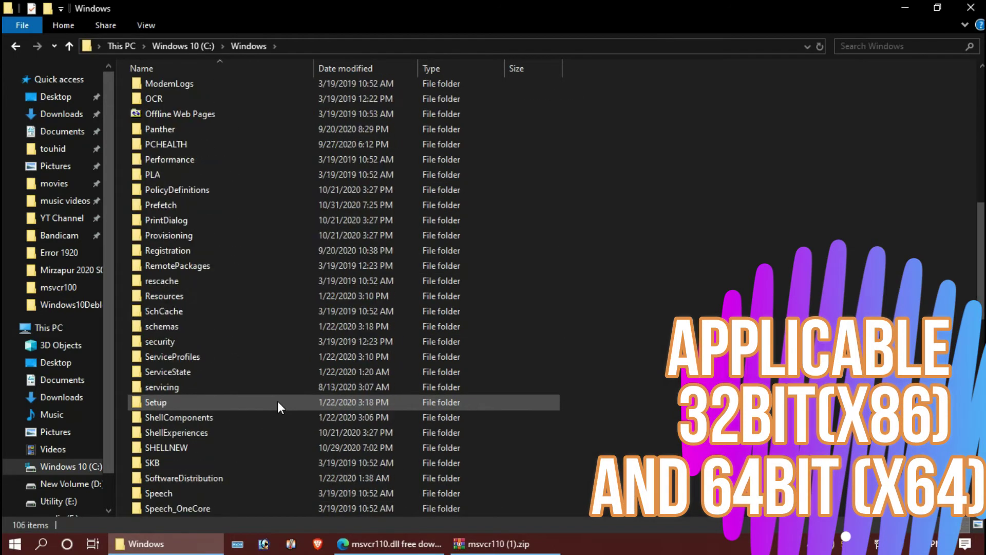
scroll(277, 400, "down", 1)
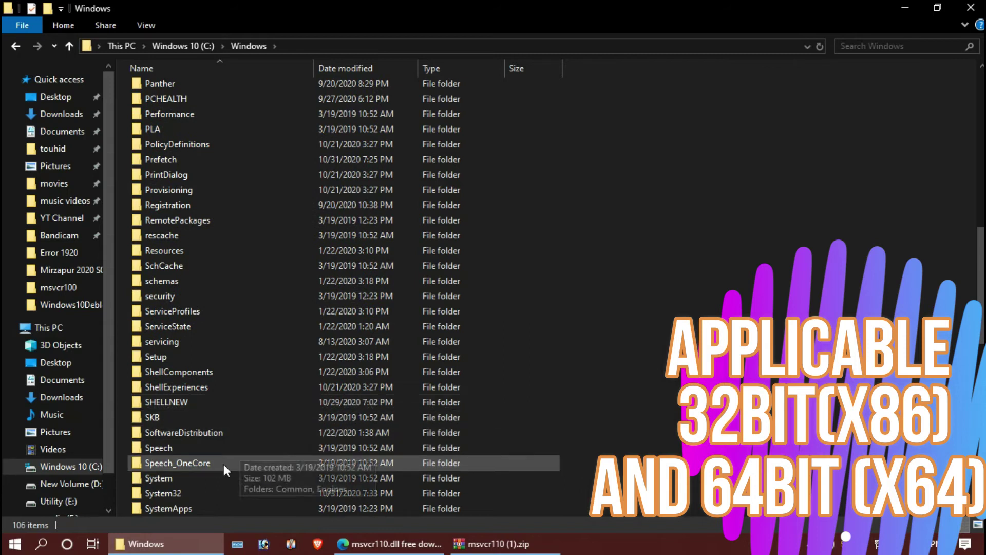
left_click(200, 489)
double_click(200, 489)
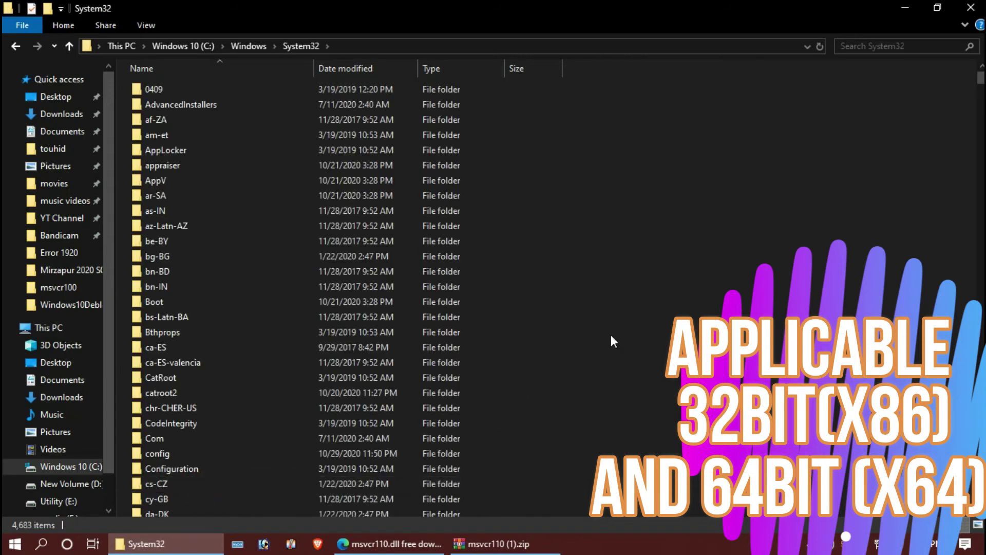
scroll(714, 358, "down", 3)
scroll(714, 358, "down", 4)
scroll(714, 357, "down", 5)
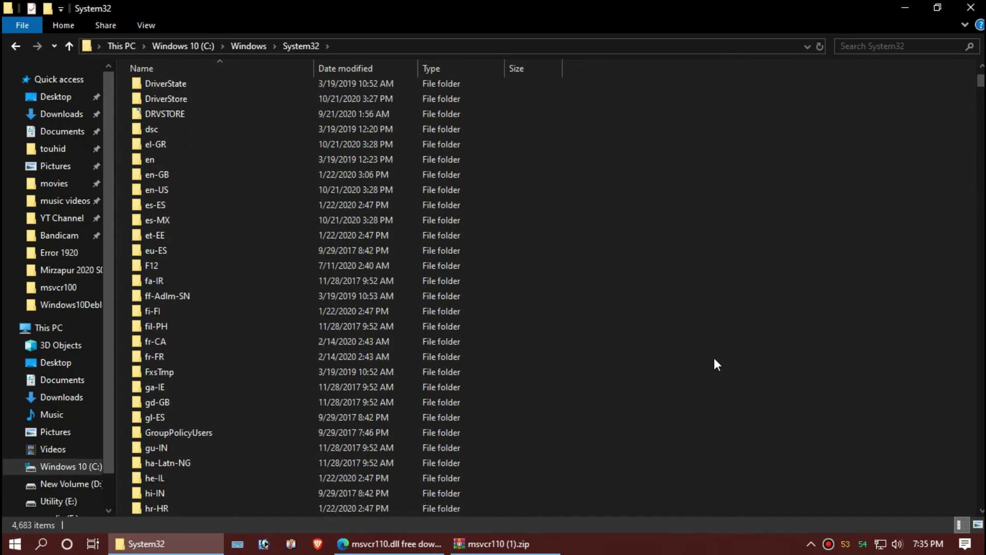
scroll(706, 370, "down", 2)
- Drag msvcr110.dll from the zip into System32, replacing the existing file with admin permission
left_click(493, 543)
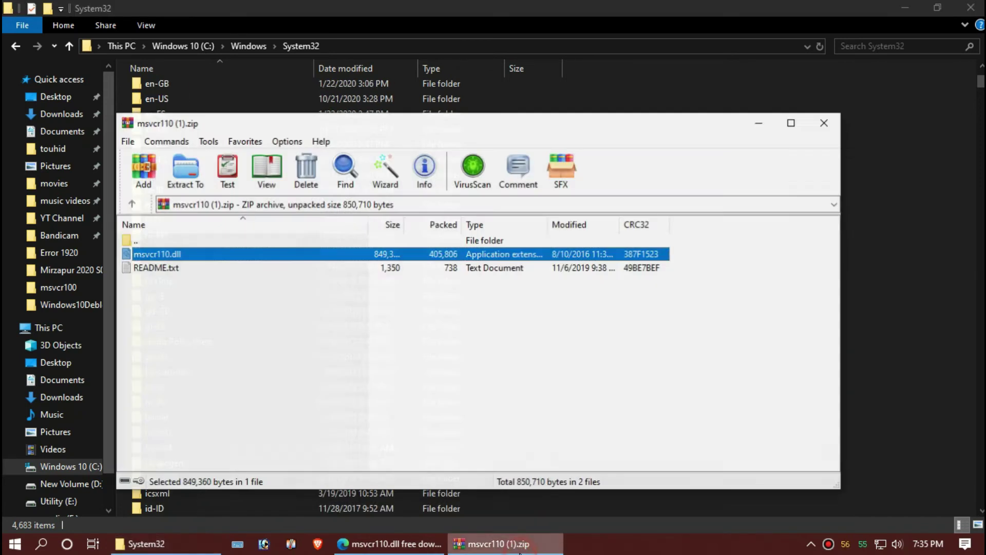
left_click_drag(536, 248, 697, 262)
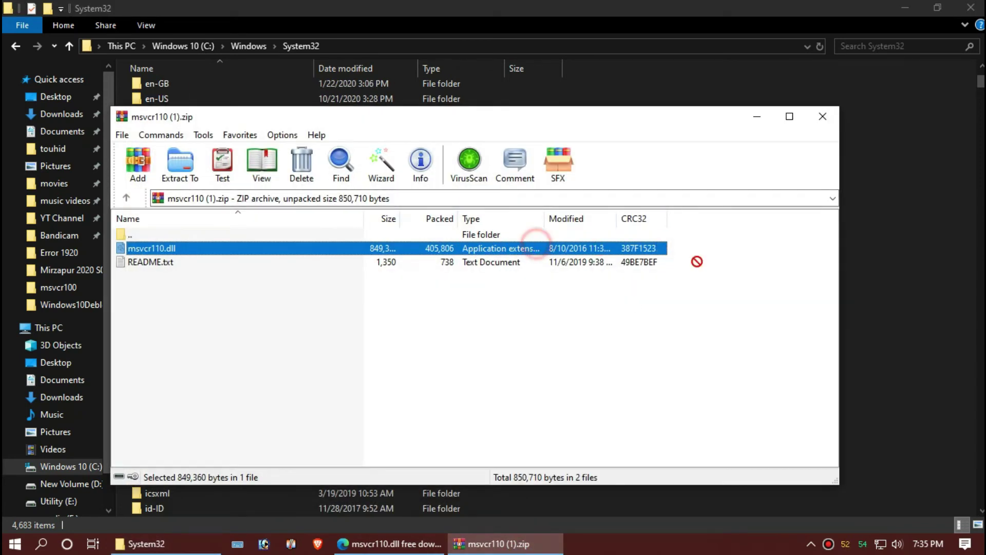
left_click_drag(855, 282, 879, 278)
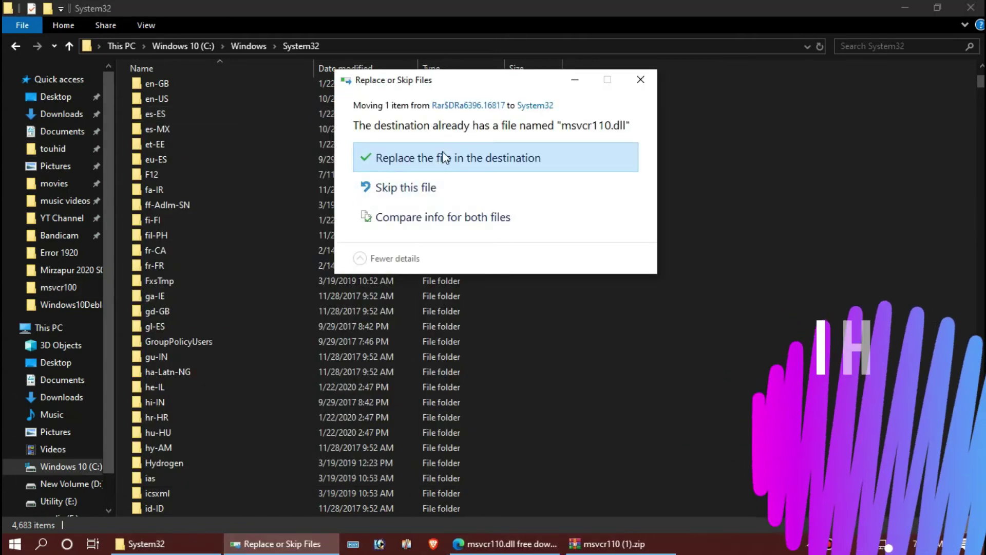
left_click(425, 159)
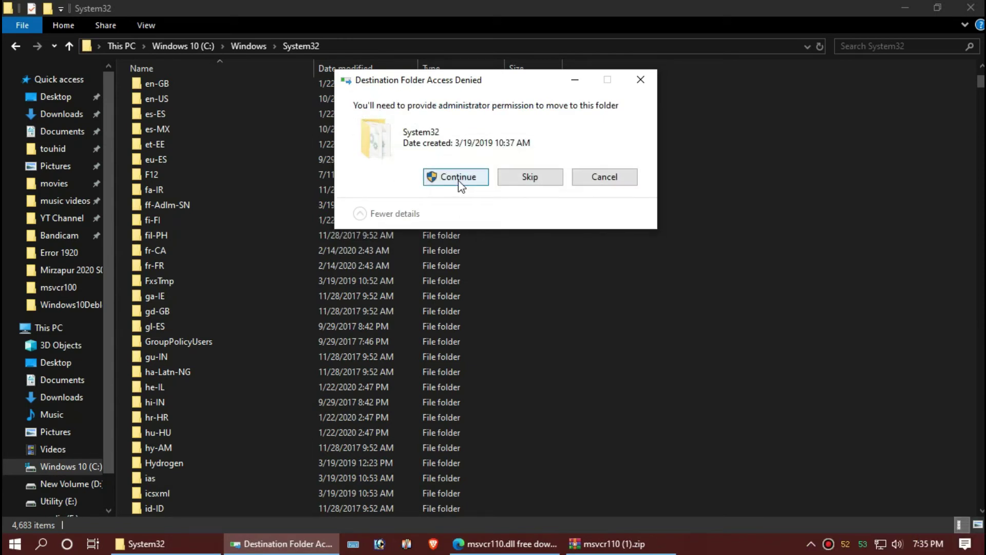
left_click(459, 179)
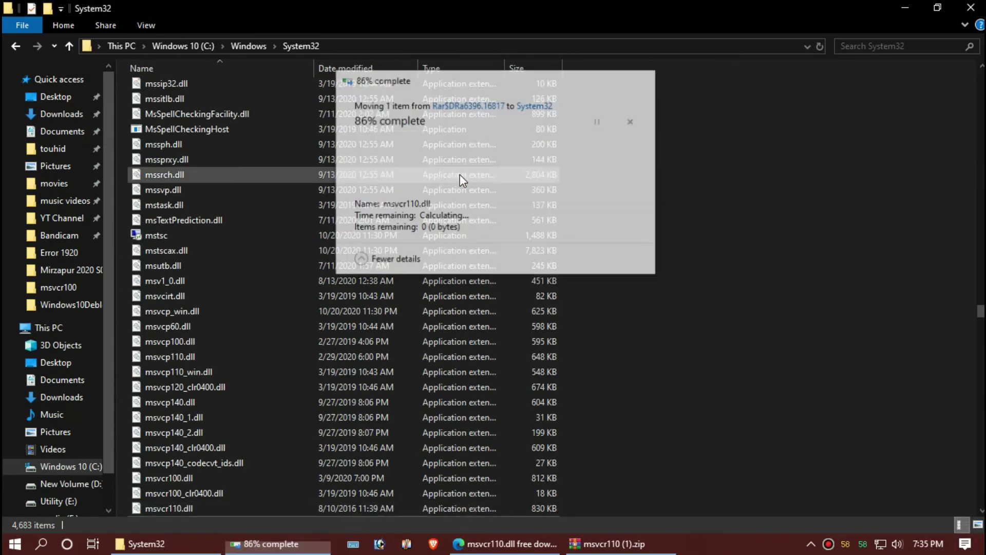
left_click(395, 540)
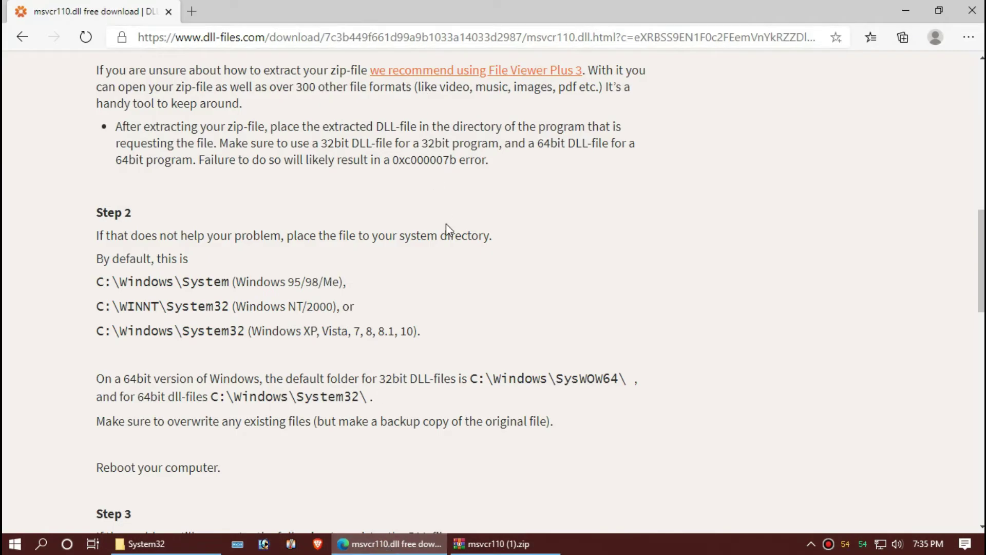
- Copy the SysWOW64 path from the instructions and go to C:\Windows\SysWOW64 in Explorer
scroll(457, 288, "down", 2)
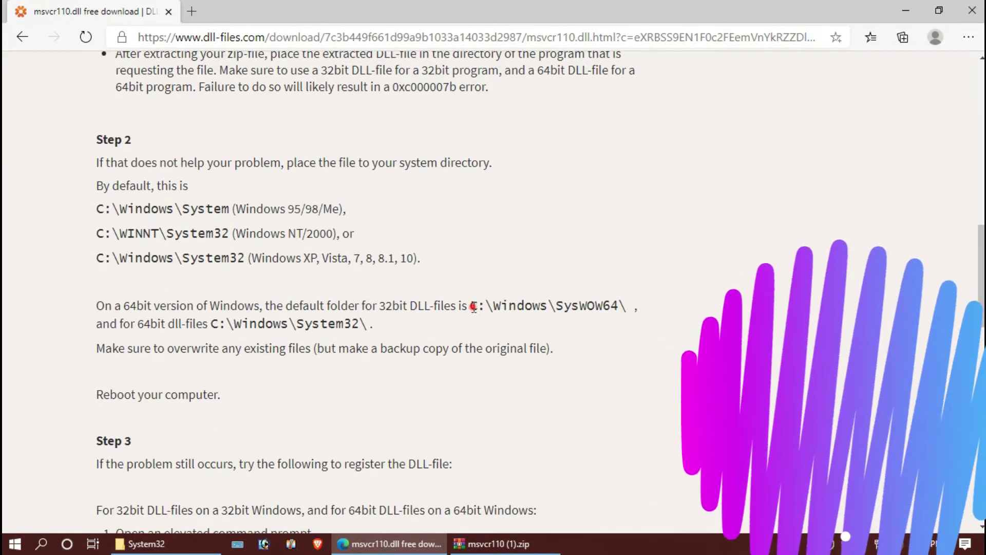
left_click_drag(470, 306, 619, 313)
key("ctrl+c")
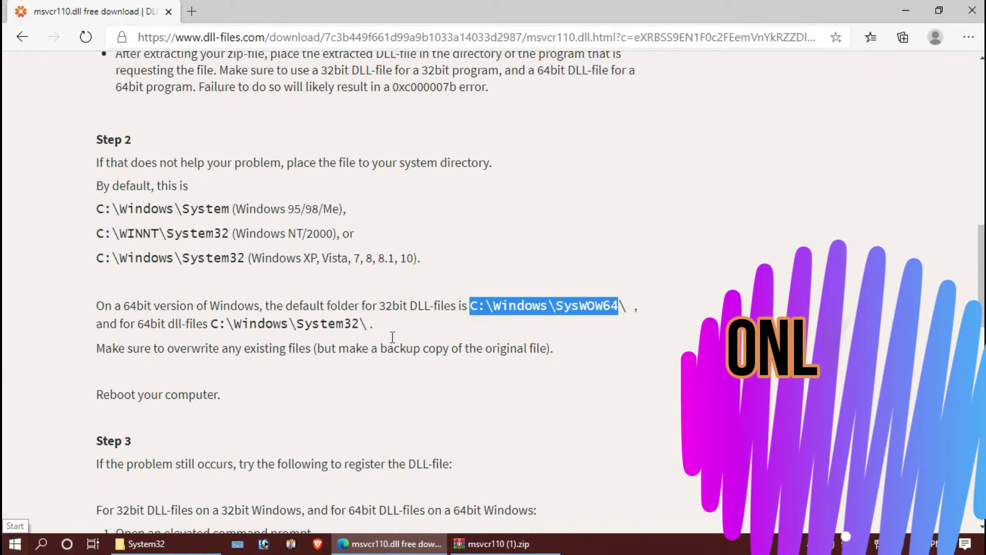
left_click(154, 544)
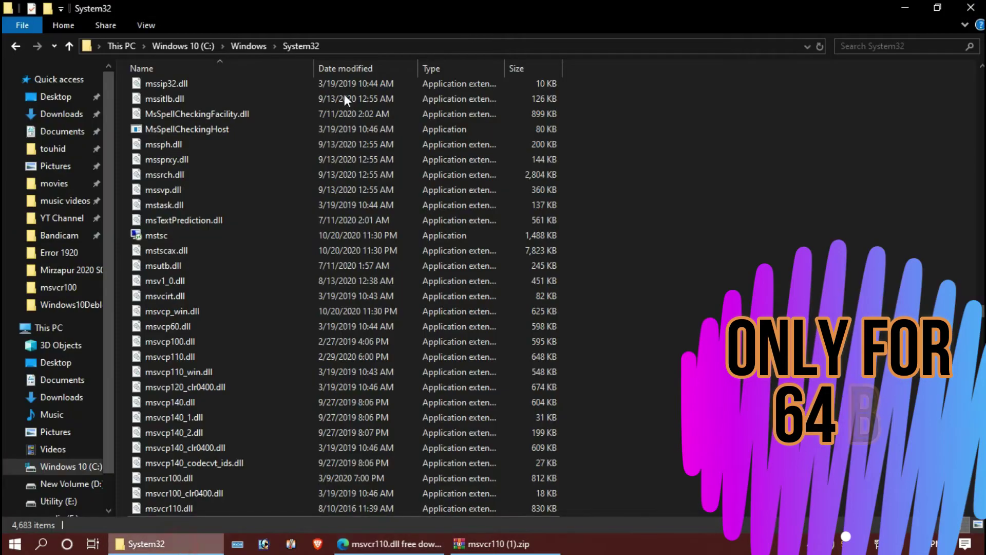
left_click(367, 42)
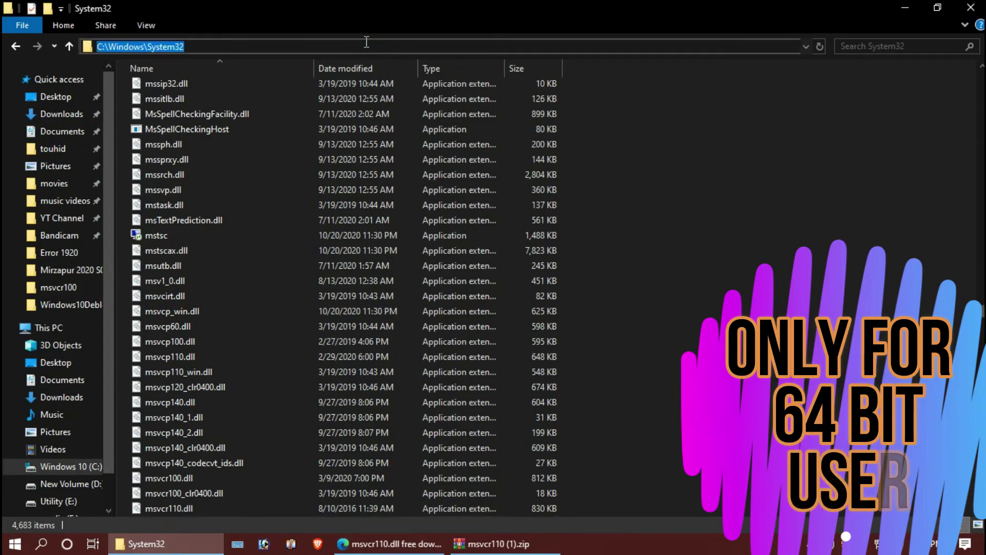
key("ctrl+v")
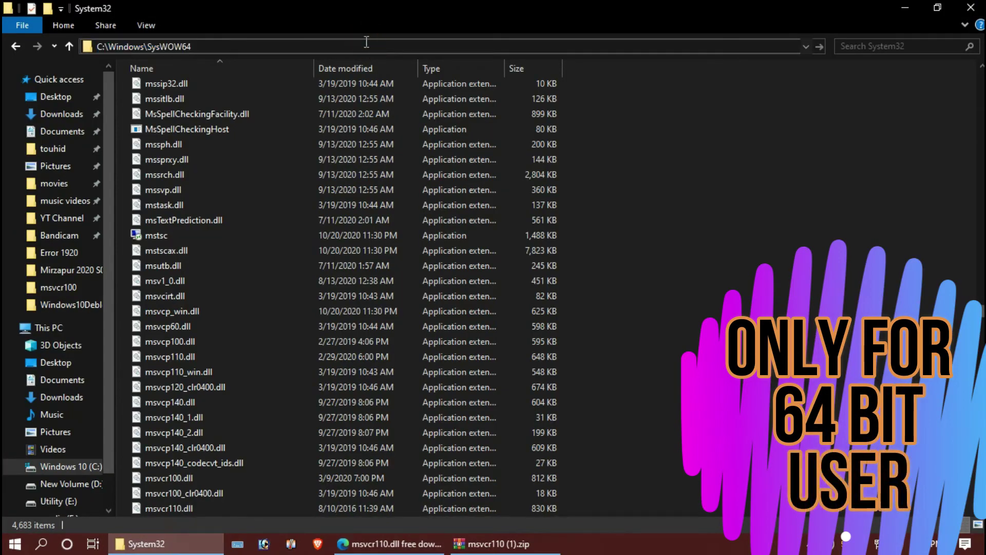
key("Return")
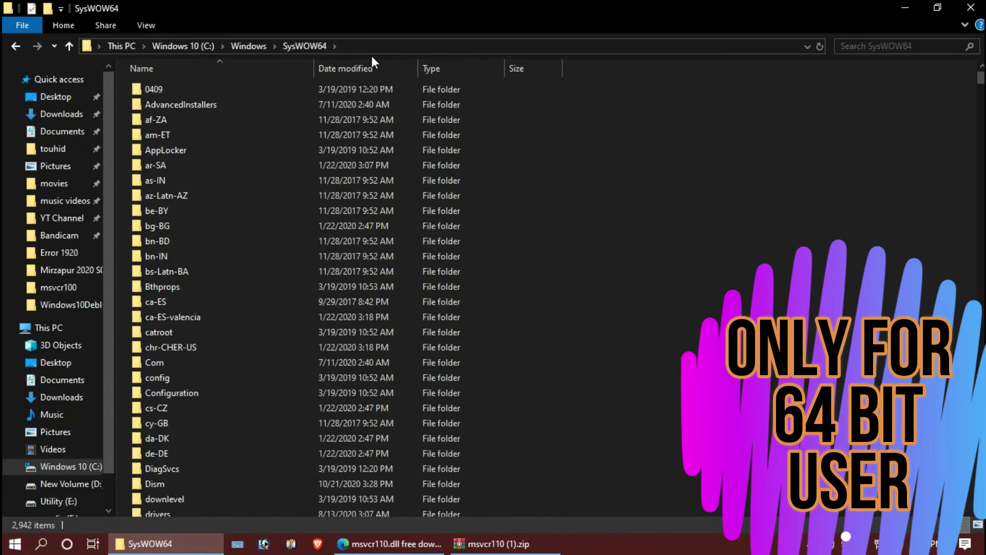
- Copy msvcr110.dll from the zip into SysWOW64, replacing the old file, then close Explorer
left_click(497, 543)
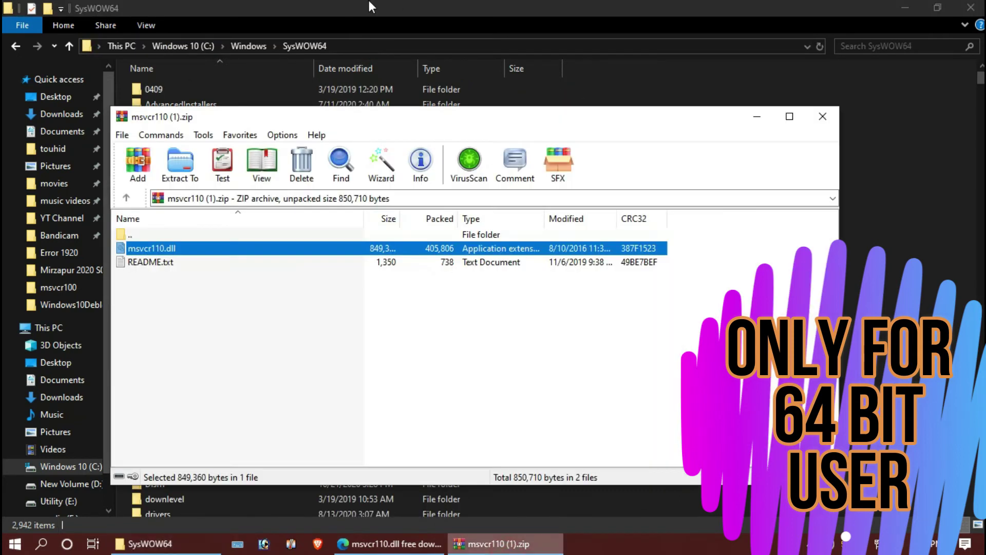
left_click(201, 247)
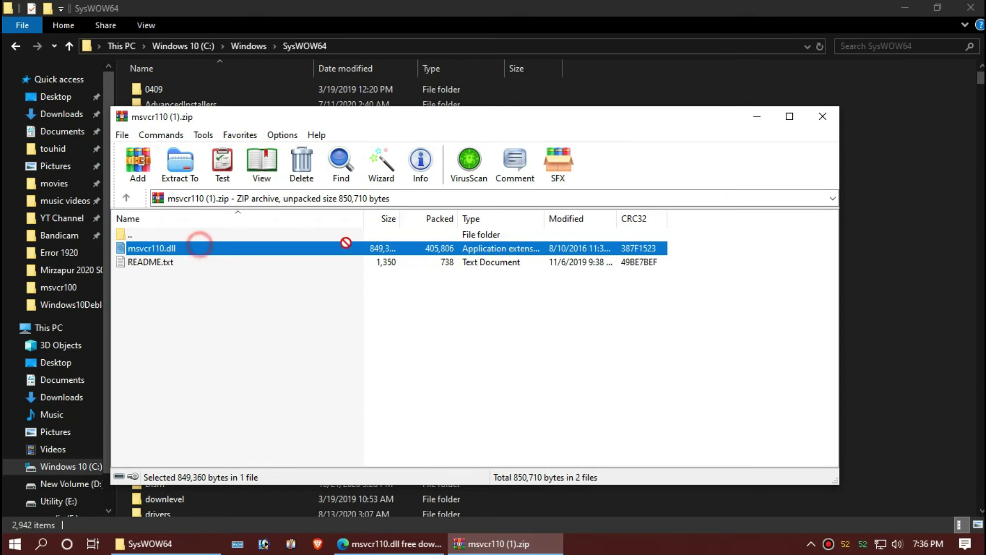
left_click_drag(857, 255, 857, 255)
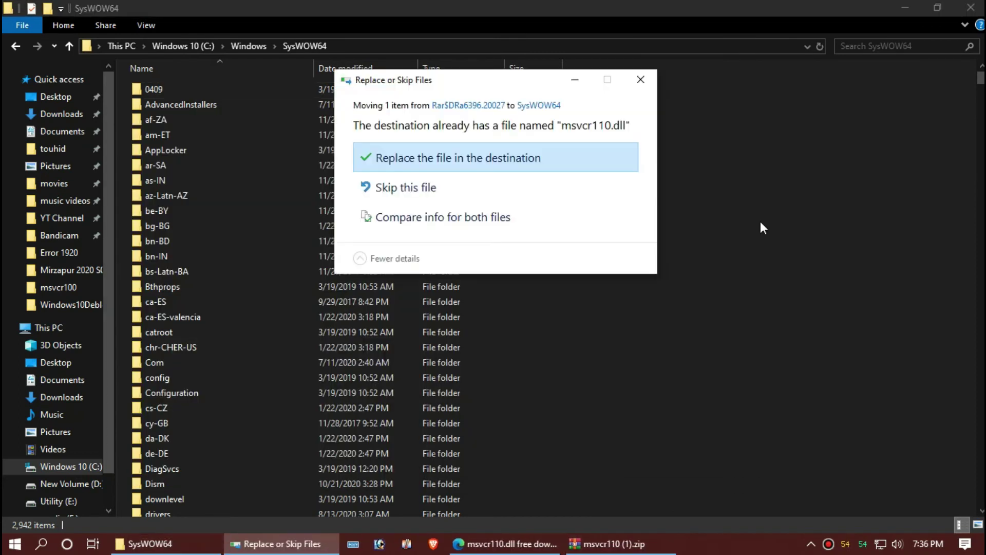
left_click(561, 167)
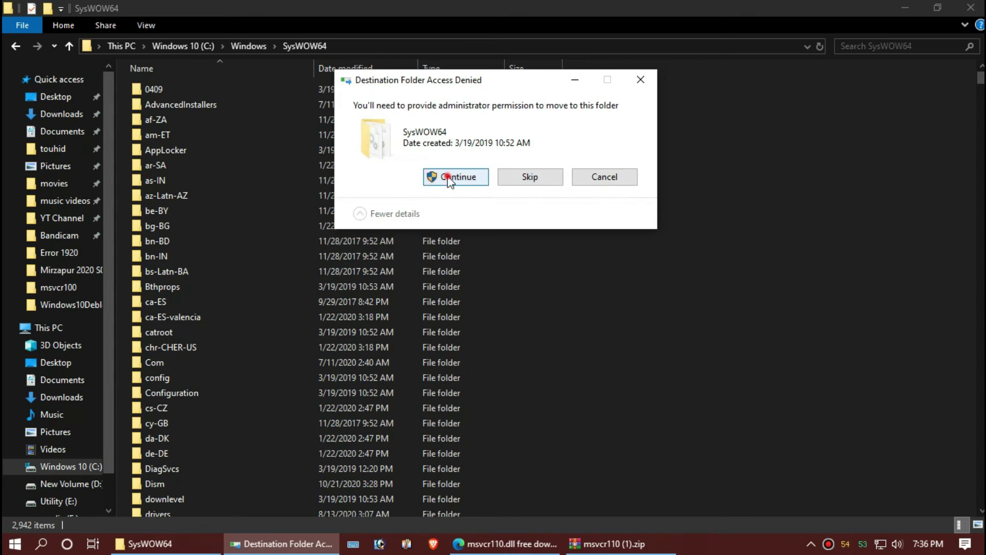
left_click(448, 177)
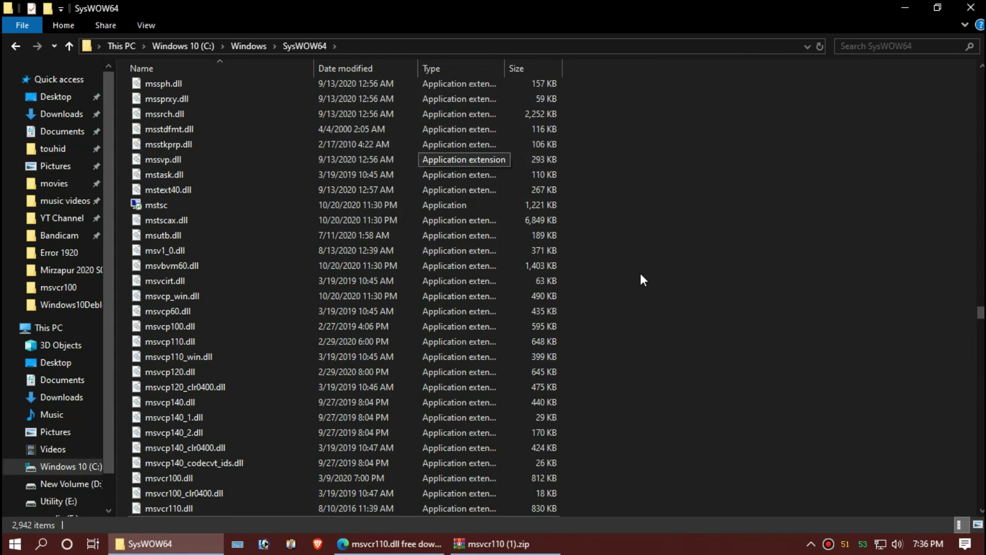
scroll(634, 293, "down", 3)
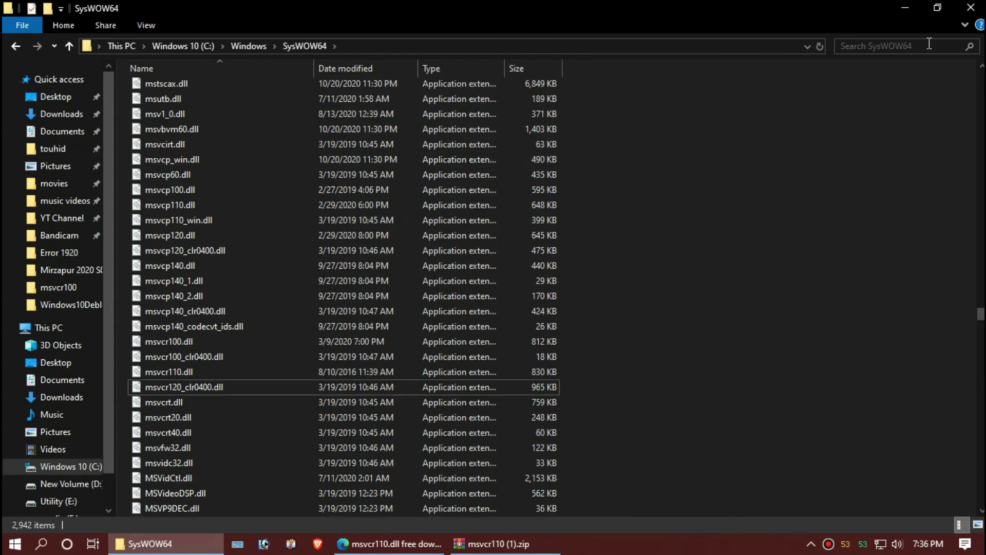
scroll(828, 310, "up", 3)
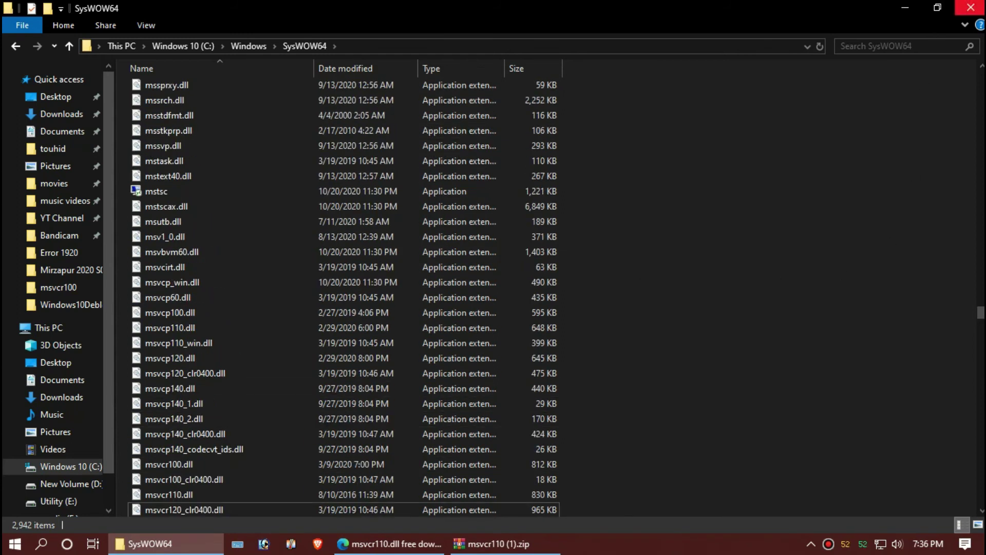
left_click(971, 7)
- Close WinRAR and Edge and bring up the Start menu power options
left_click(822, 116)
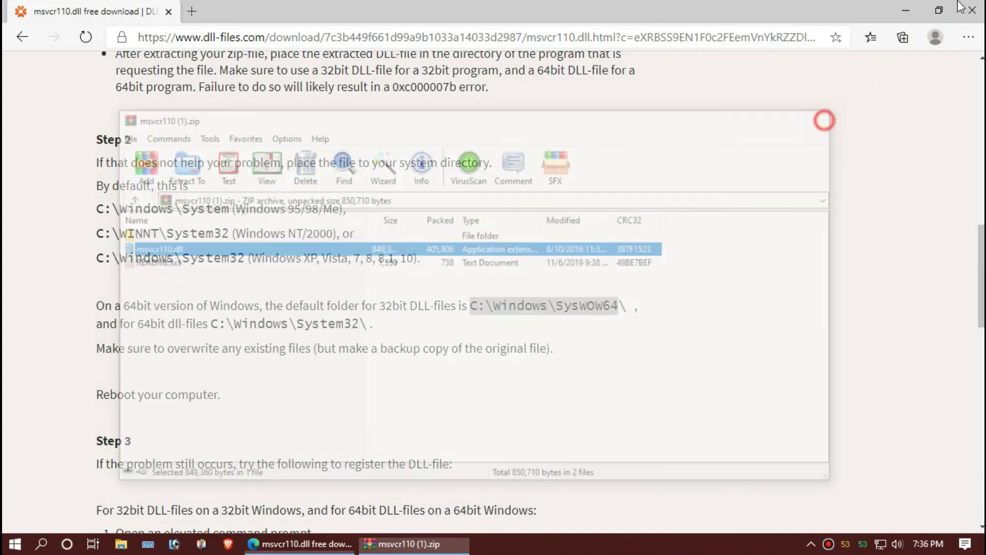
left_click(972, 10)
left_click(14, 543)
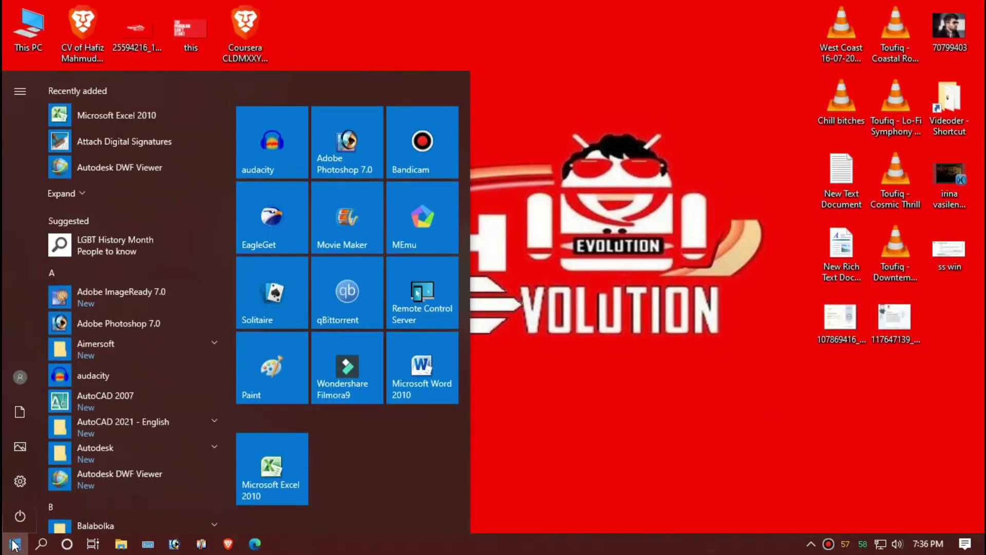
left_click(19, 512)
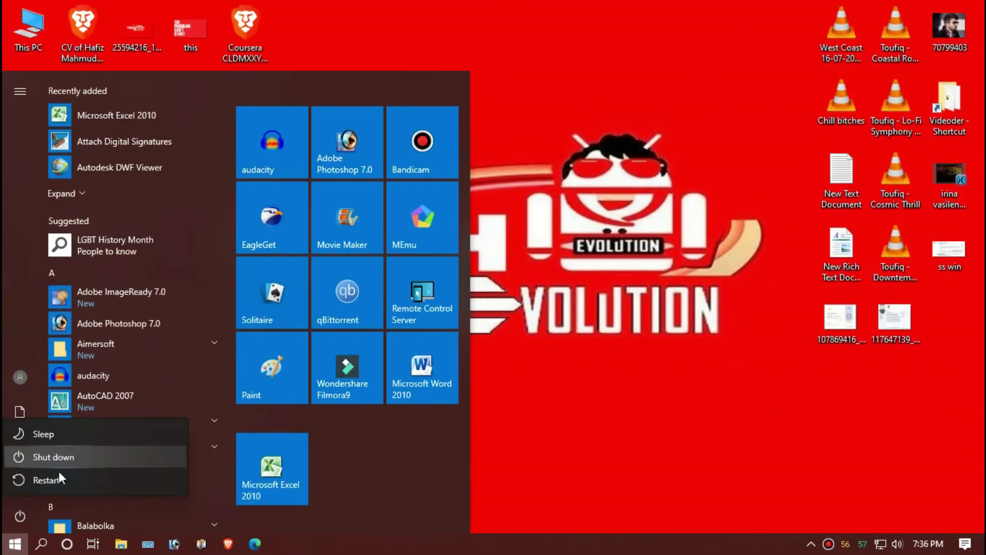